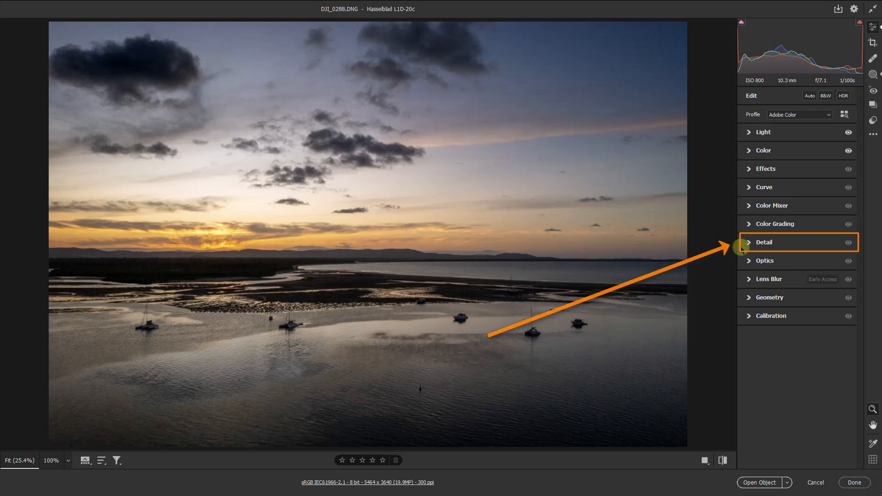
Step: Compare the moored boats with and without enhancement, and apply AI Denoise to the seascape at amount 55
left_click(749, 244)
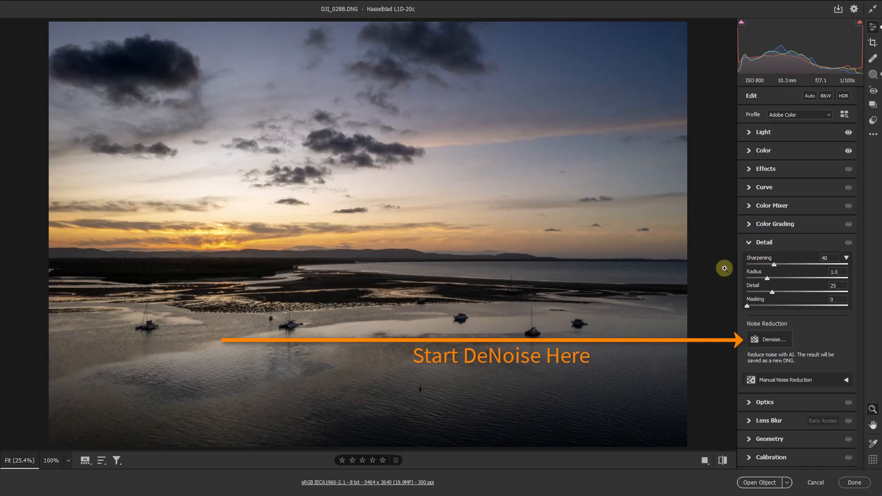
left_click(772, 340)
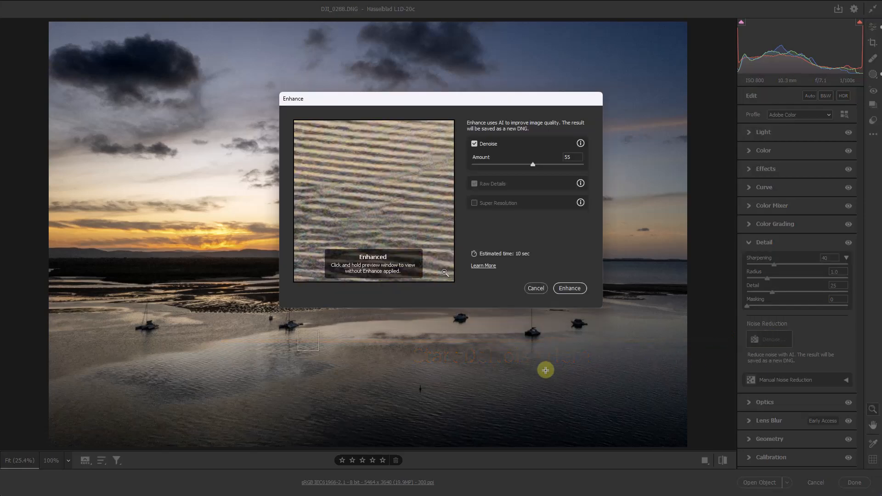
left_click(146, 309)
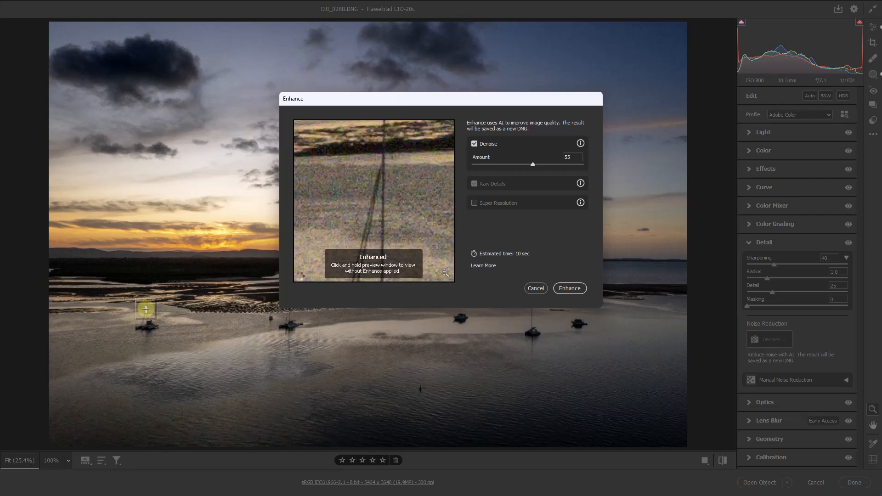
left_click(410, 216)
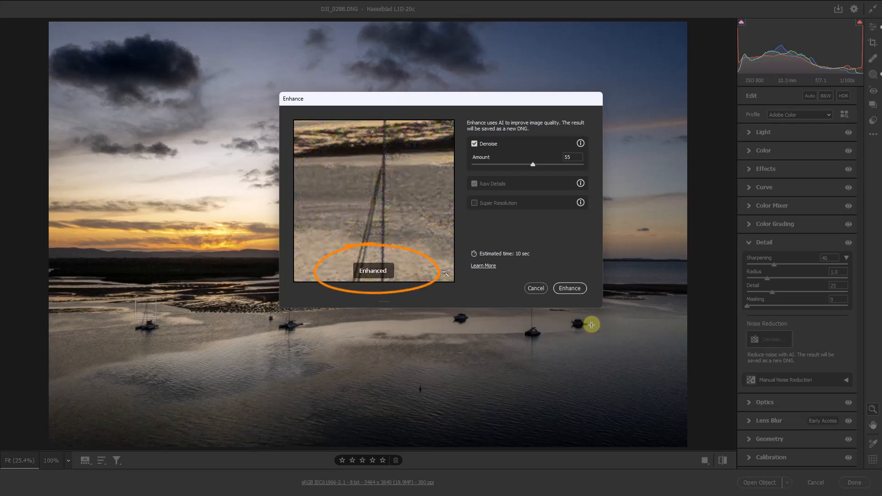
left_click(534, 325)
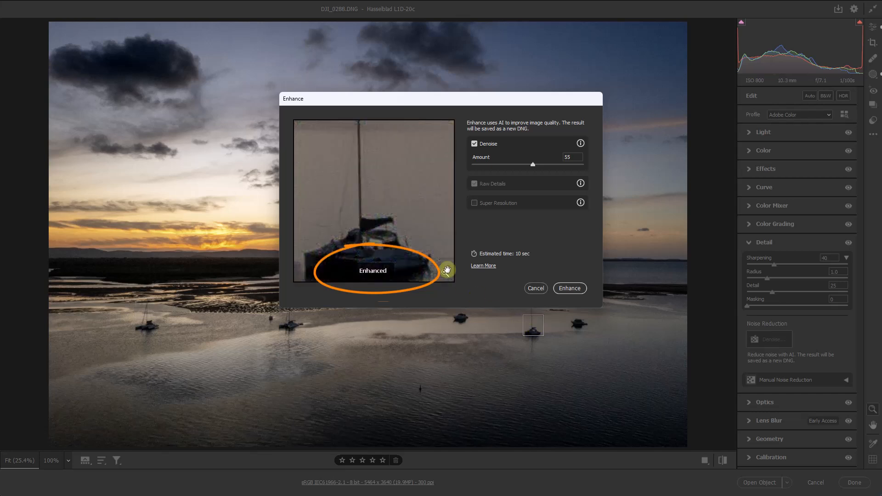
left_click(399, 203)
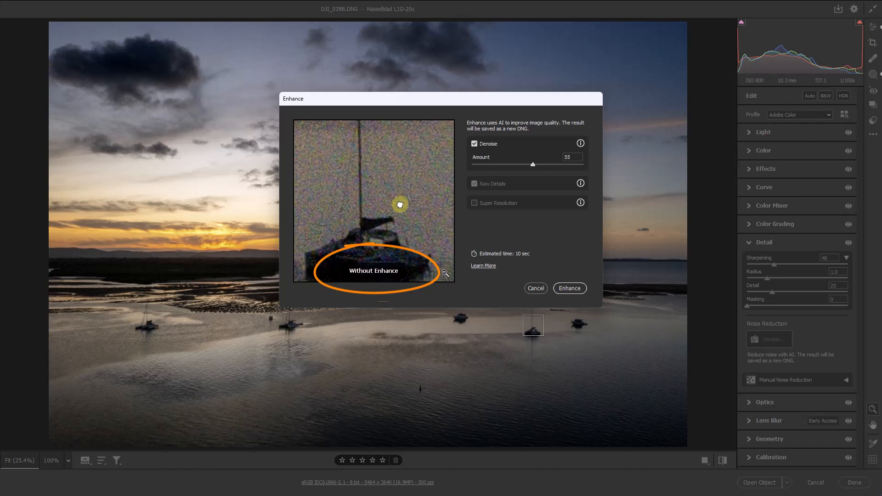
left_click(570, 288)
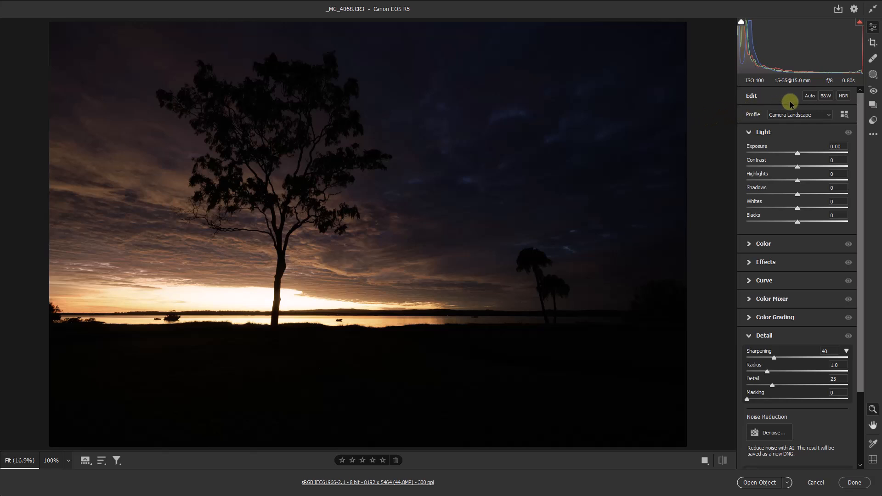
Step: Apply automatic tonal adjustments to the dark sunset tree photo _MG_4068.CR3
left_click(809, 95)
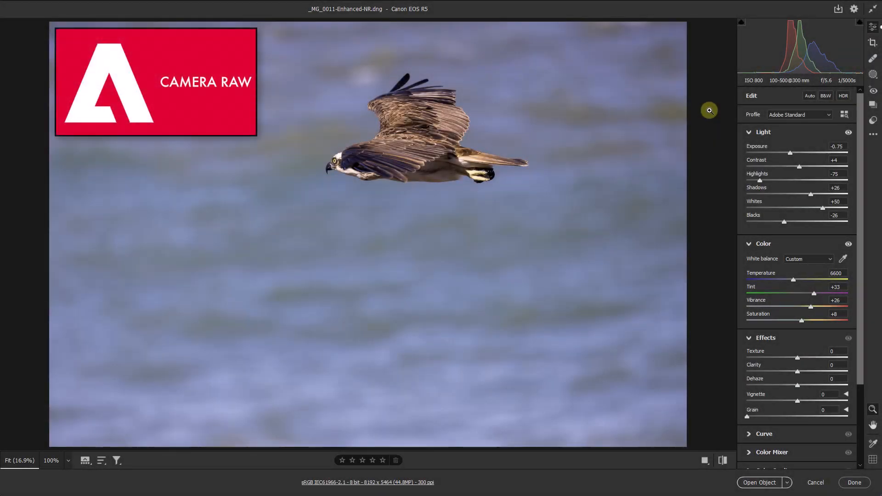
Step: Crop the flying osprey photo to about 5197 x 3059 pixels, with the bird near the centre and open water ahead of it
left_click(874, 43)
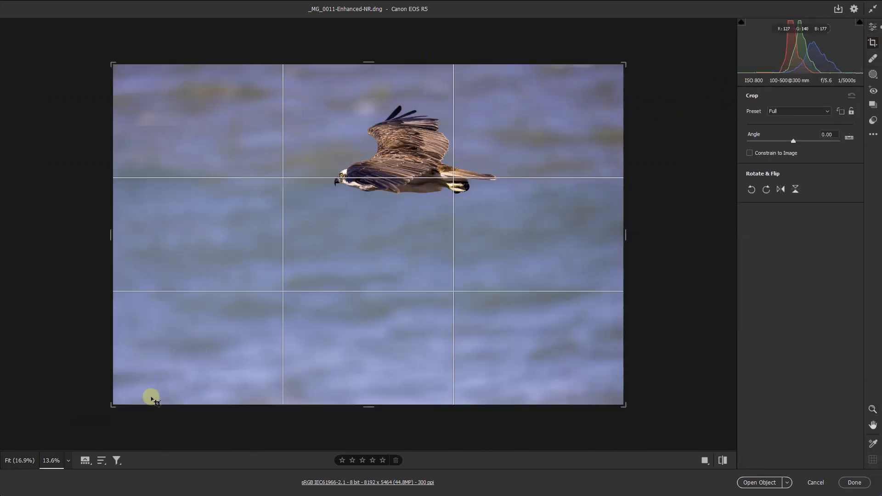
left_click_drag(112, 404, 206, 330)
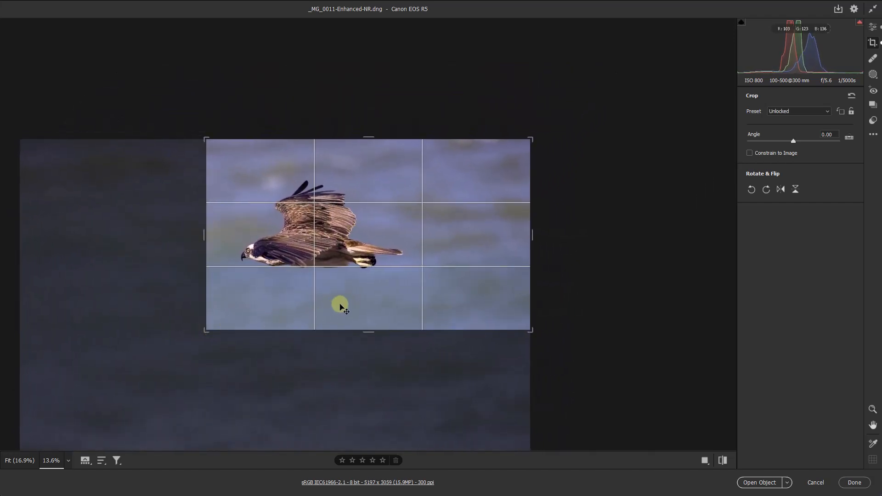
left_click_drag(335, 302, 441, 306)
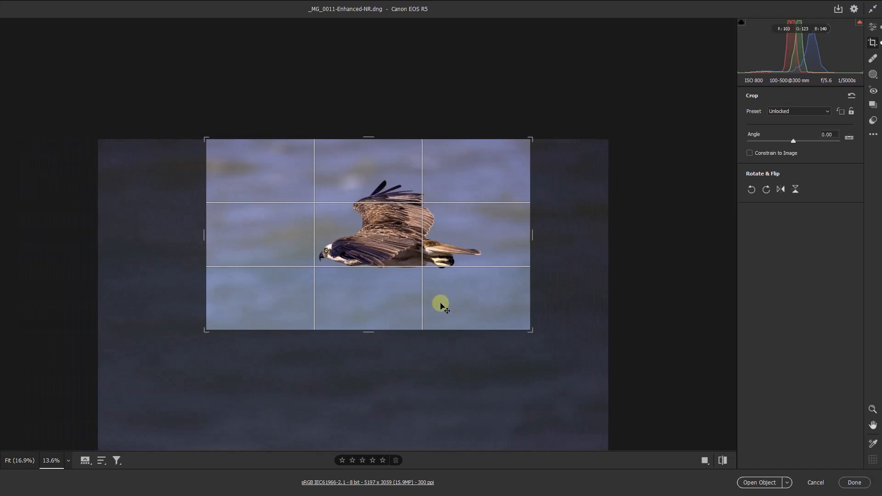
key("Return")
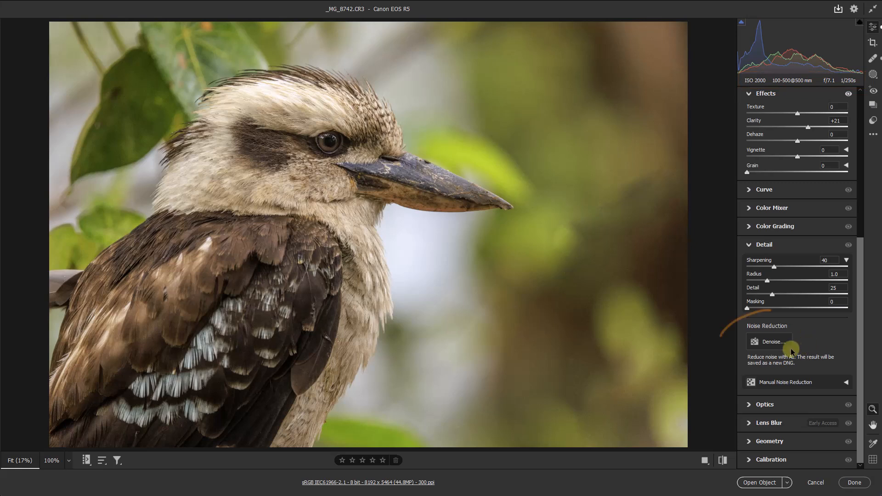
Step: Start AI Denoise on the kookaburra photo and compare the feathers at the beak's base with and without enhancement
left_click(759, 341)
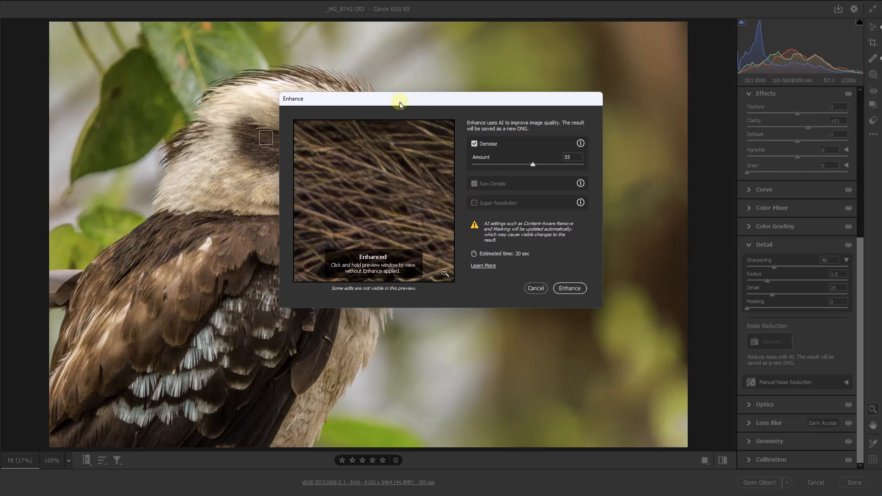
left_click_drag(381, 101, 473, 220)
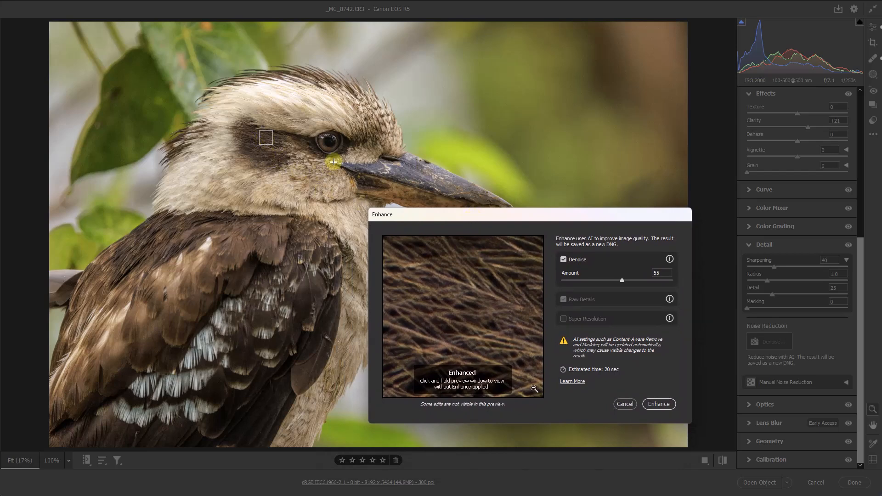
left_click(403, 147)
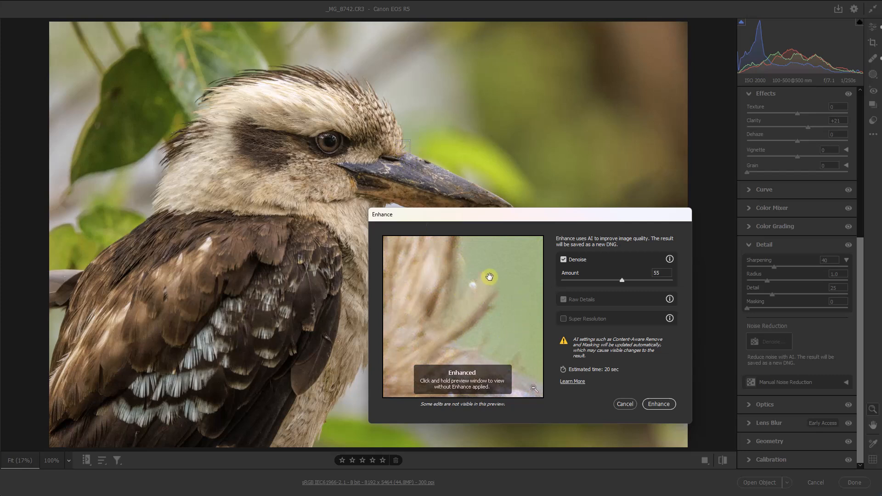
left_click(528, 336)
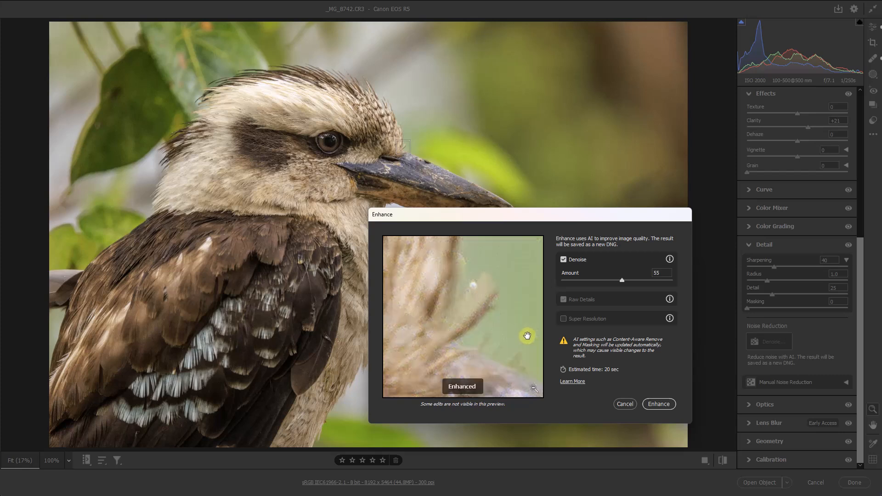
left_click(525, 336)
left_click(522, 320)
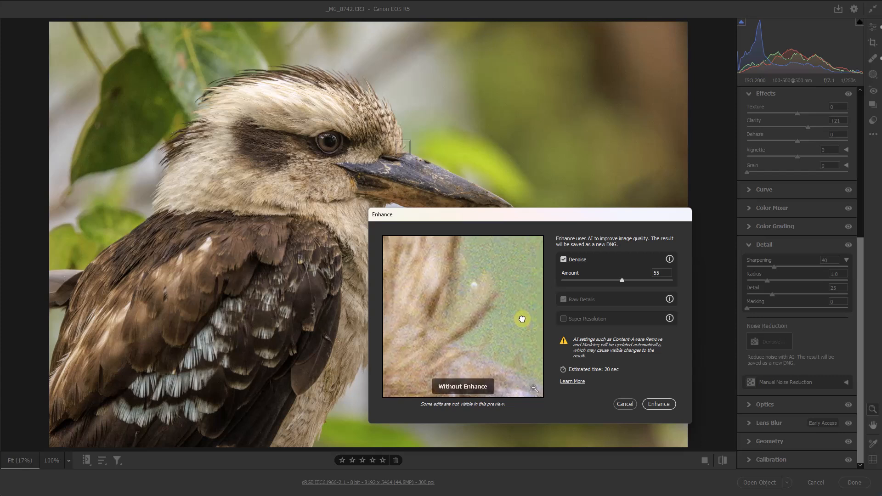
left_click_drag(522, 320, 524, 324)
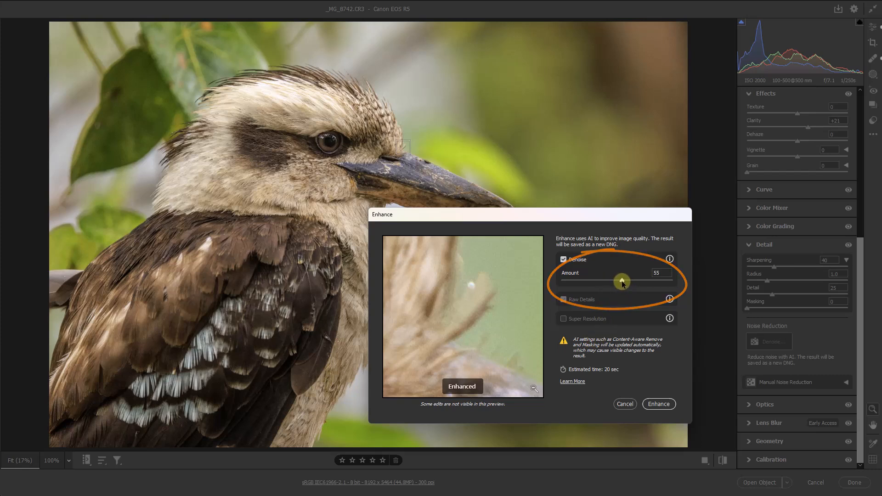
Step: Try Denoise amounts of 13 and 50 on the kookaburra and check the feather preview
left_click_drag(616, 285, 572, 282)
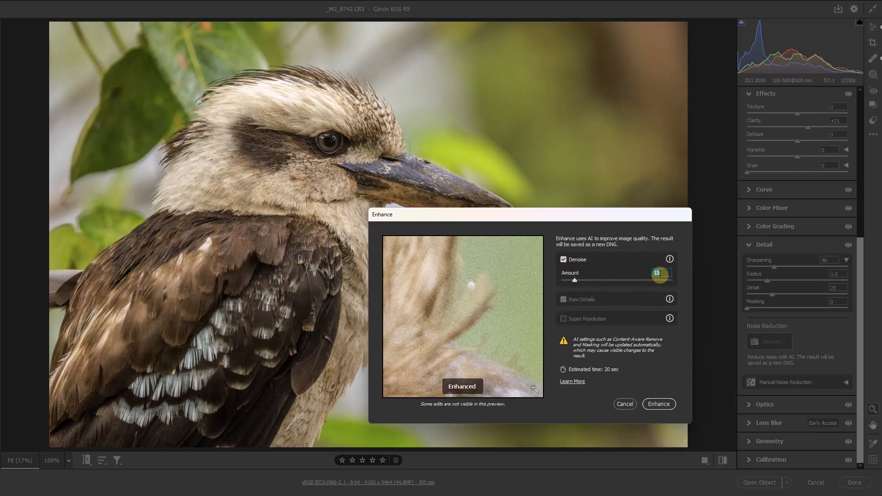
type("50")
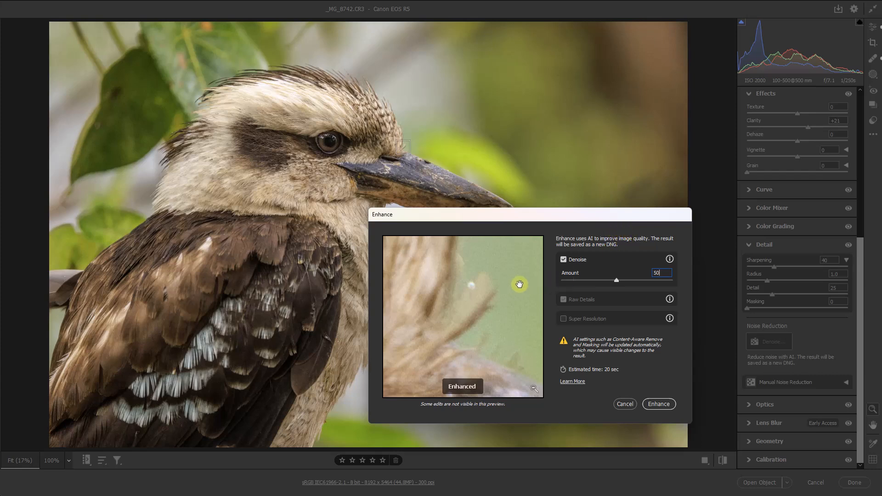
left_click(517, 324)
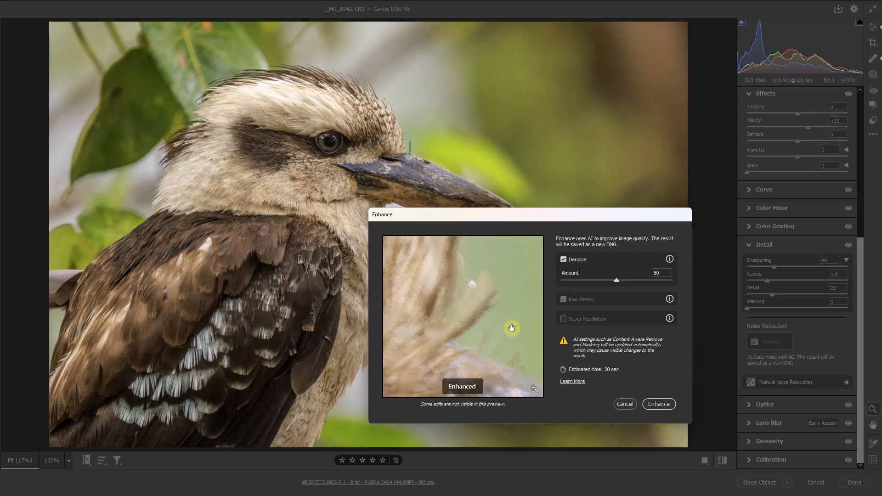
left_click(509, 330)
Step: Set the Denoise amount to 60 and run the enhancement on the kookaburra photo
left_click(628, 280)
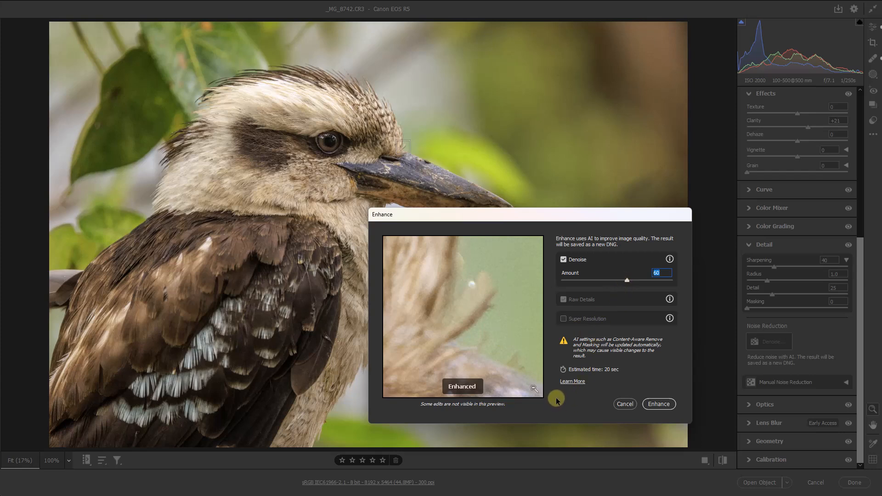
left_click(659, 407)
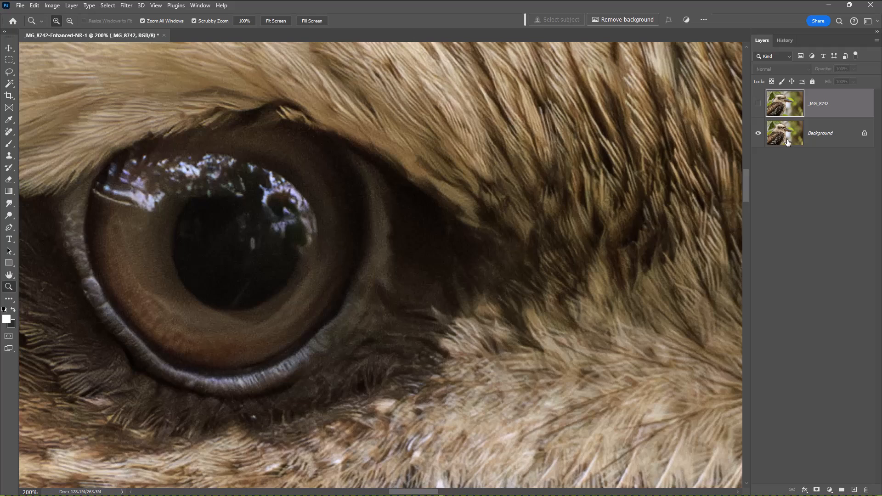
Step: Compare the original _MG_8742 layer with the denoised background around the kookaburra's eye and head feathers in Photoshop
left_click(758, 107)
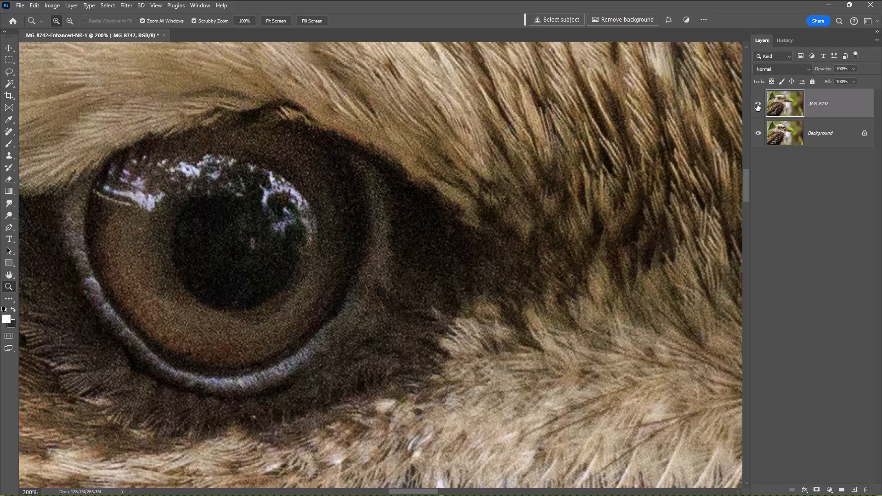
left_click(759, 106)
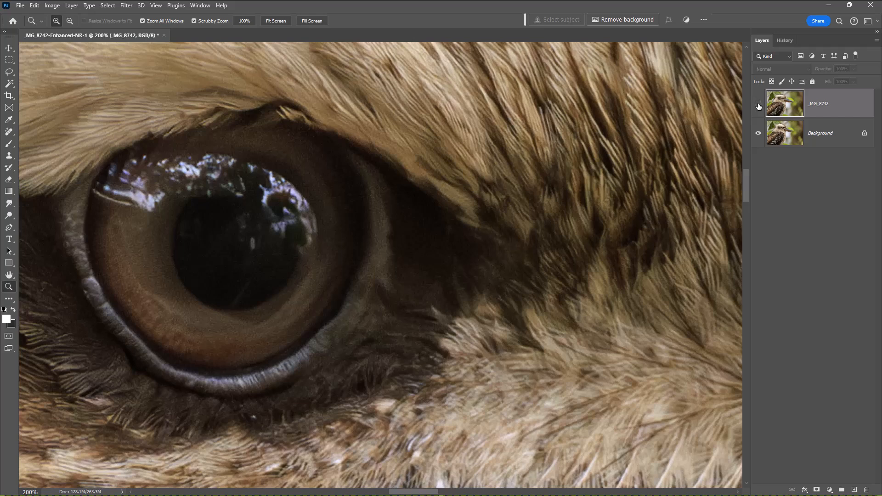
left_click(759, 108)
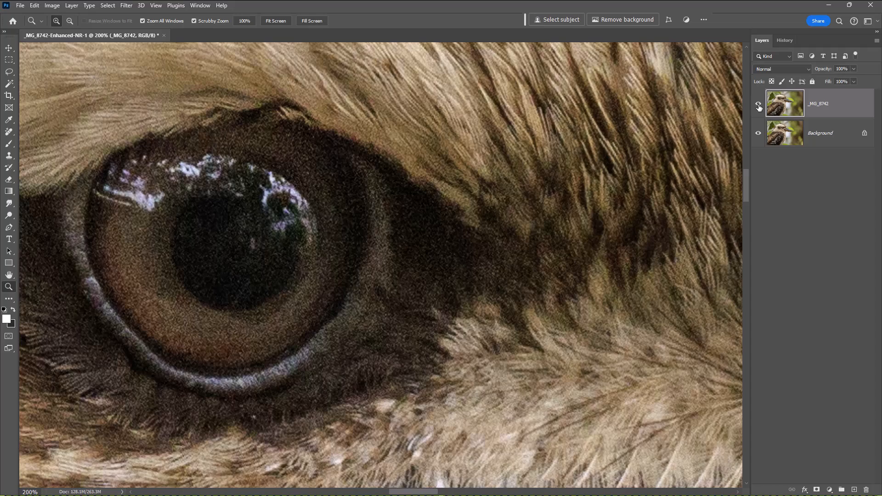
left_click(759, 107)
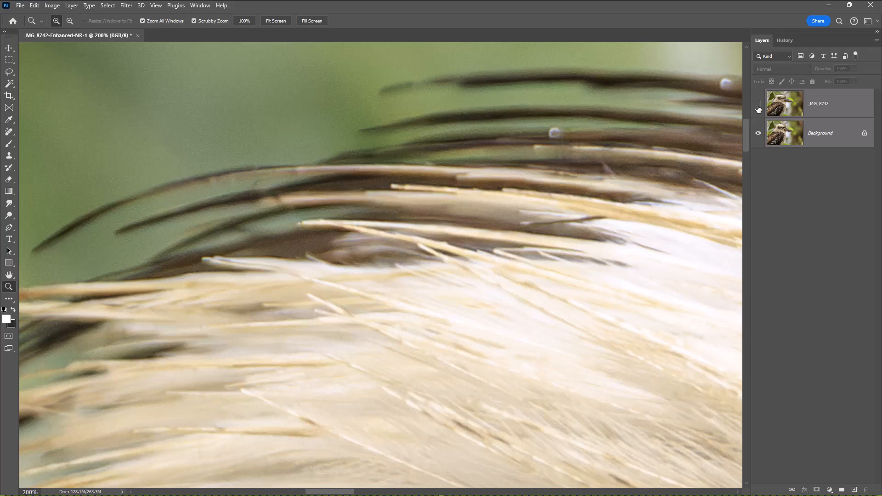
left_click(759, 104)
left_click(757, 105)
key("ctrl+0")
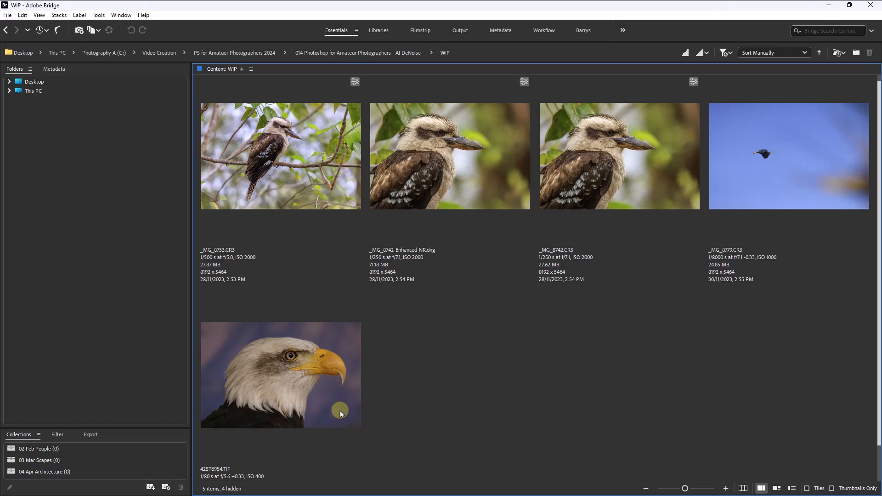
Step: Open the raw flying-bird photo _MG_8779.CR3 from the WIP folder in Bridge for raw editing
left_click(355, 376)
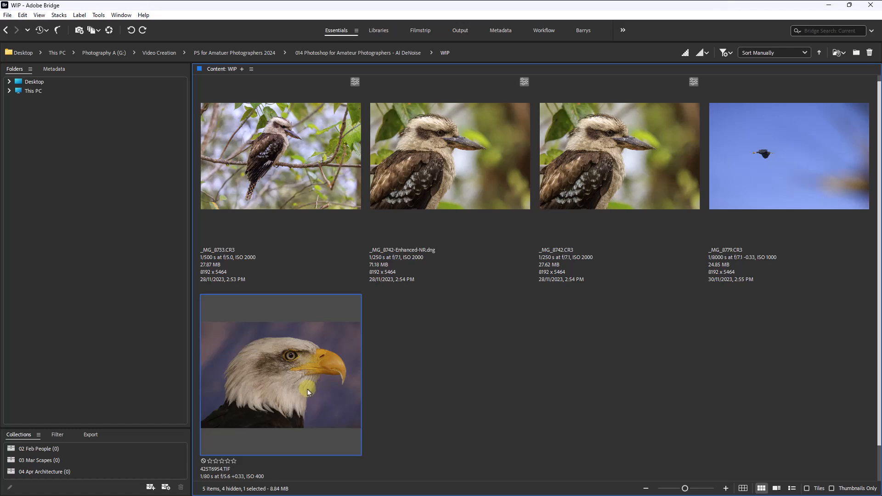
left_click(765, 158)
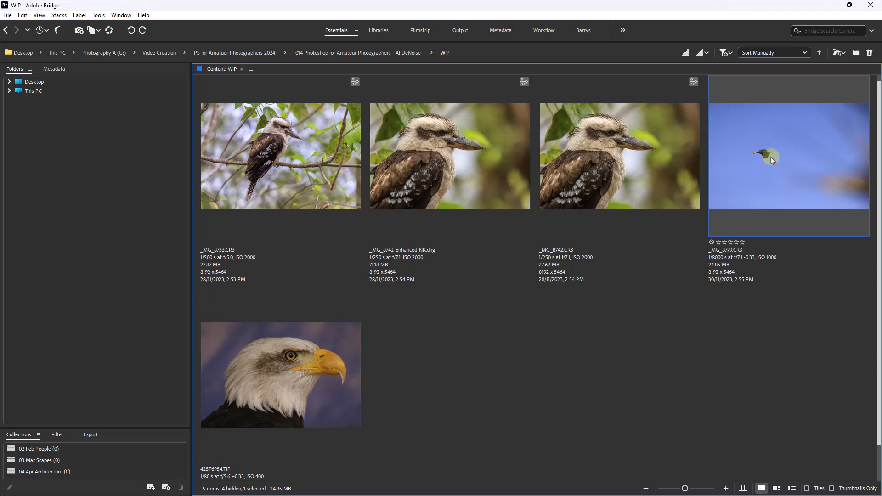
double_click(770, 156)
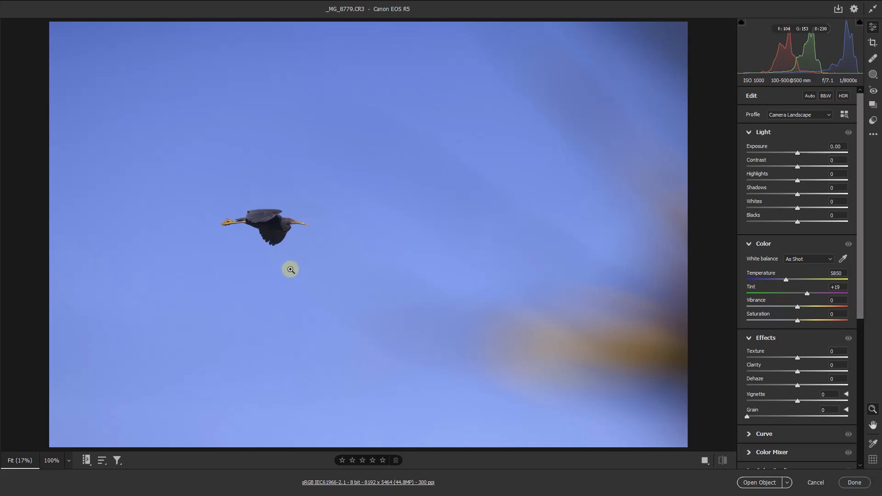
Step: Crop the photo closely around the flying bird to about 2468 x 1686 pixels and inspect the noise around its head
left_click(874, 45)
left_click_drag(222, 181, 378, 285)
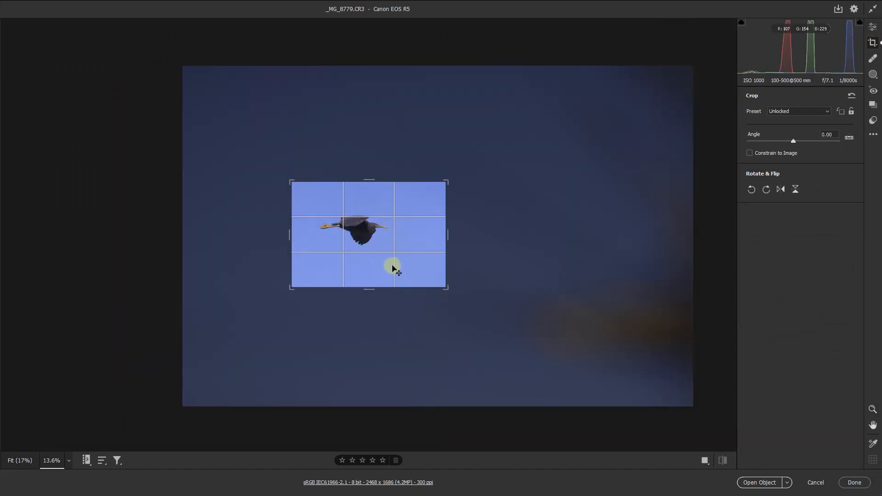
key("Return")
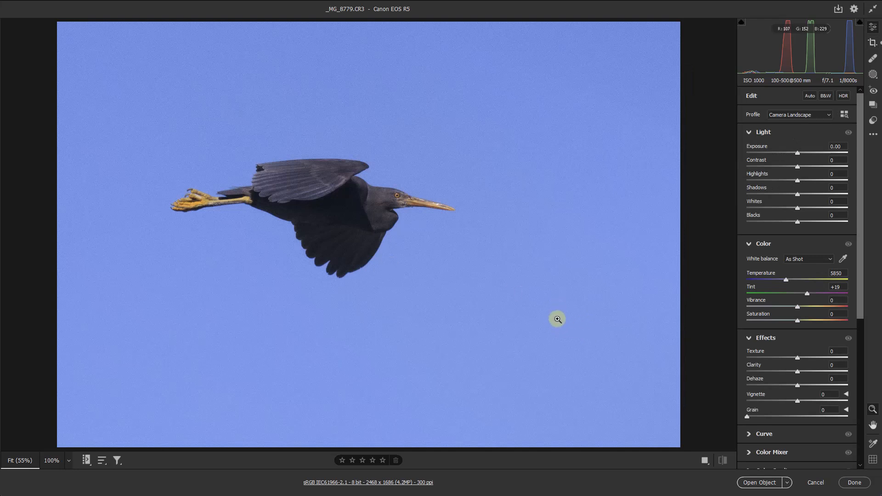
left_click_drag(414, 201, 496, 213)
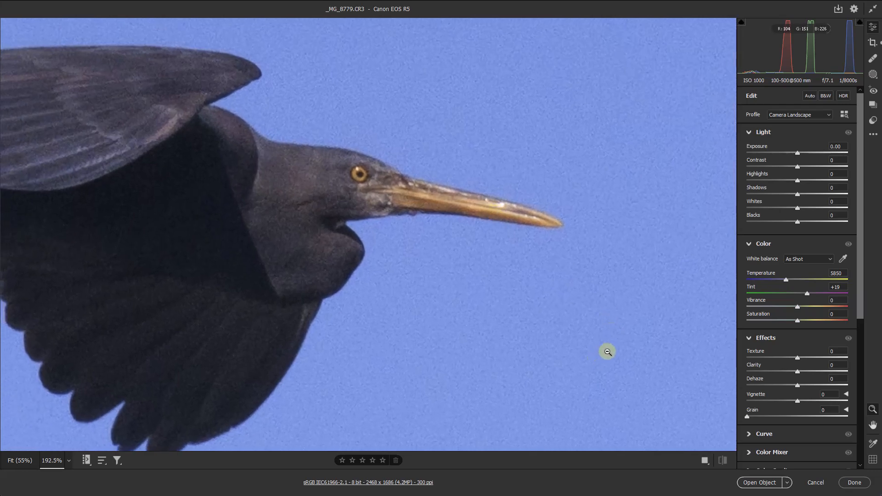
left_click_drag(861, 299, 868, 422)
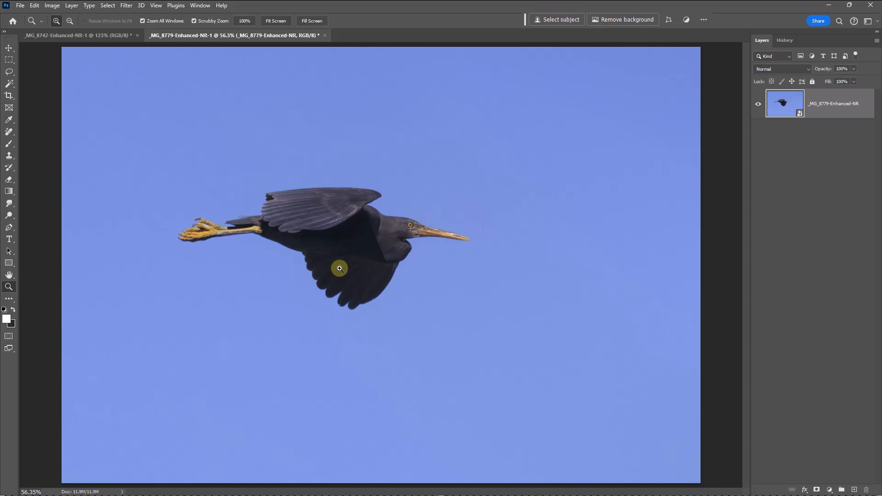
Step: Examine the denoised flying bird's head and beak in Photoshop at 200% magnification
left_click(417, 229)
left_click(378, 271)
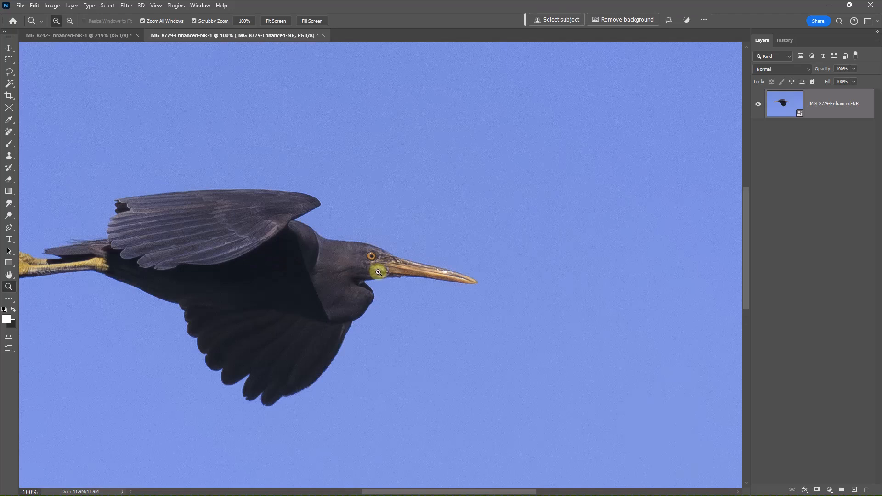
left_click(378, 272)
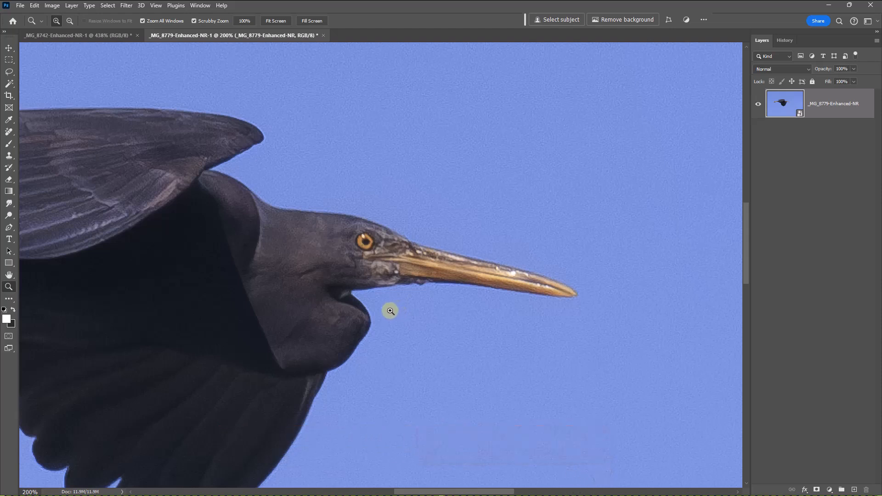
key("ctrl+0")
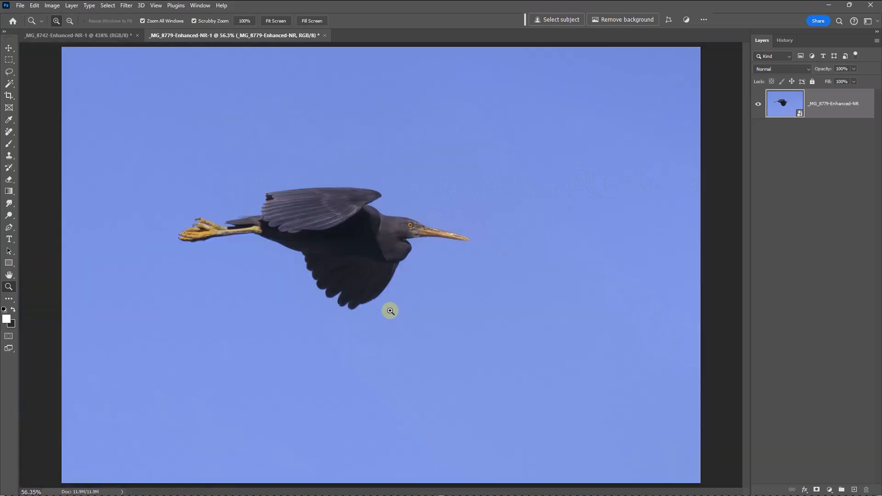